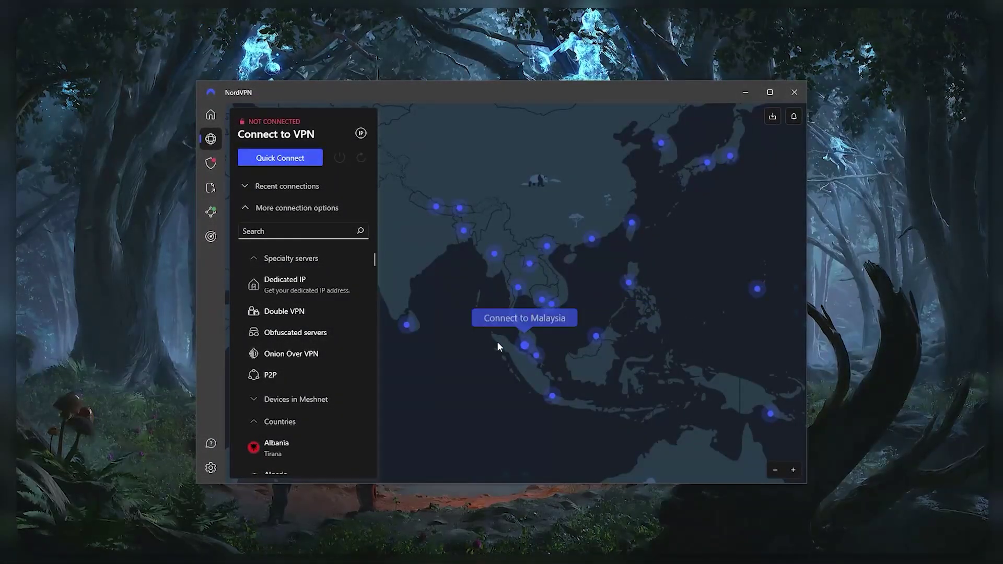
Pan the server map toward India and scroll through the view
drag(488, 344, 547, 303)
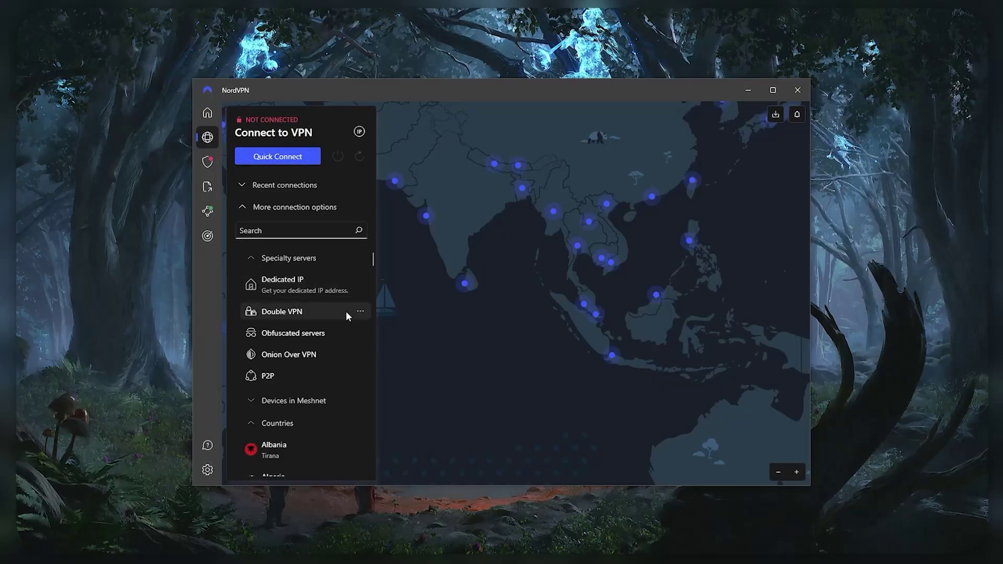
scroll(331, 437, down, 2)
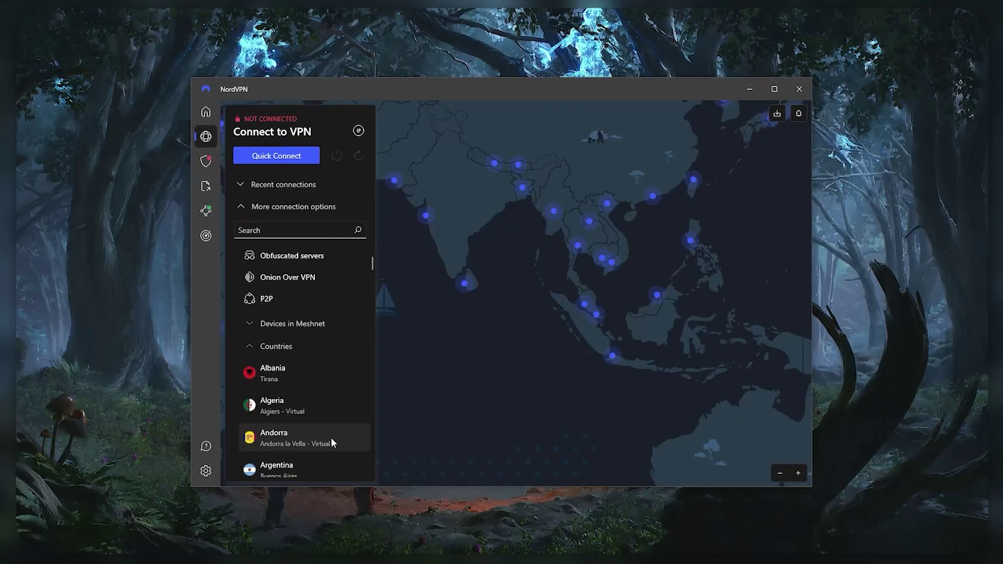
scroll(330, 437, down, 5)
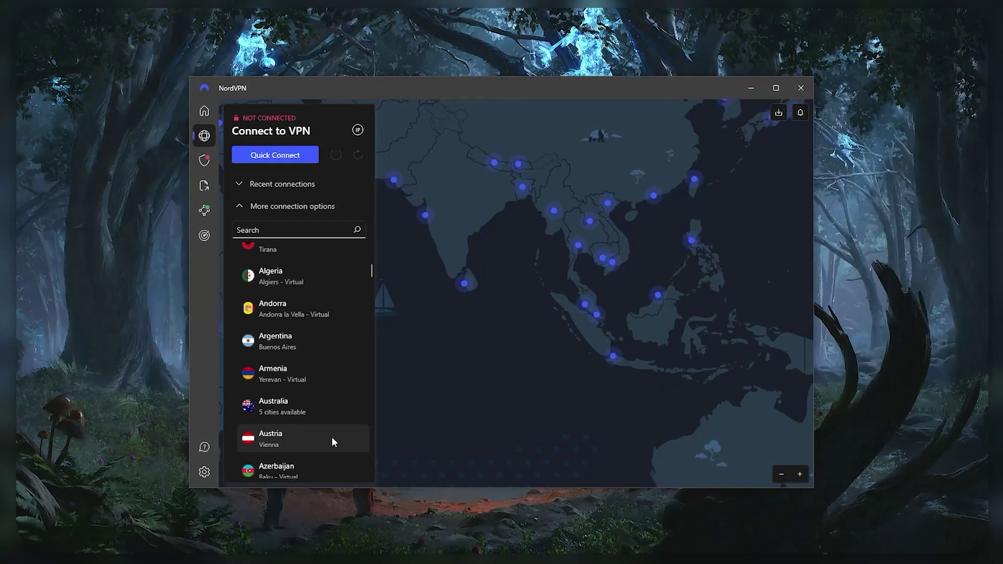
scroll(331, 437, down, 2)
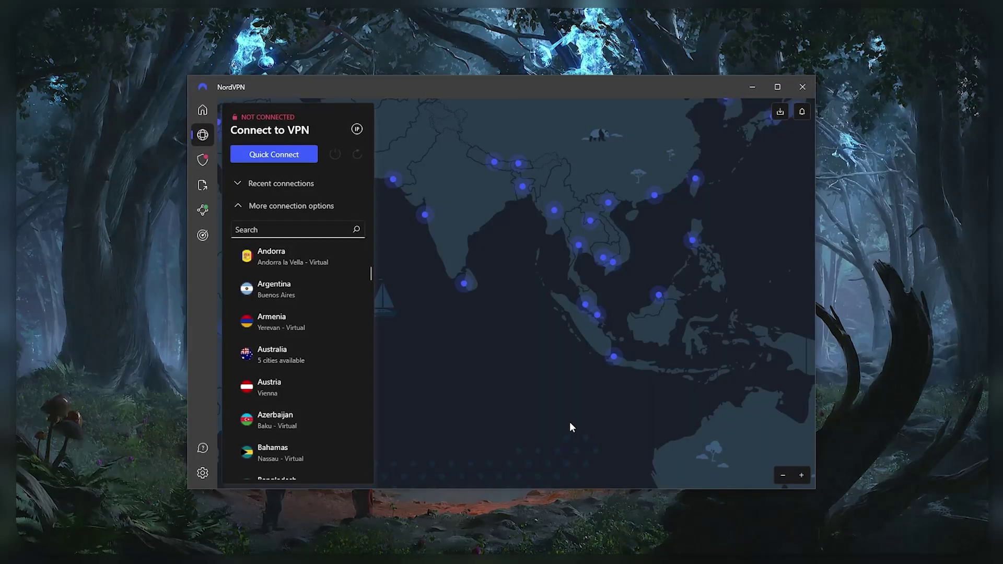
scroll(569, 427, up, 2)
scroll(553, 347, up, 2)
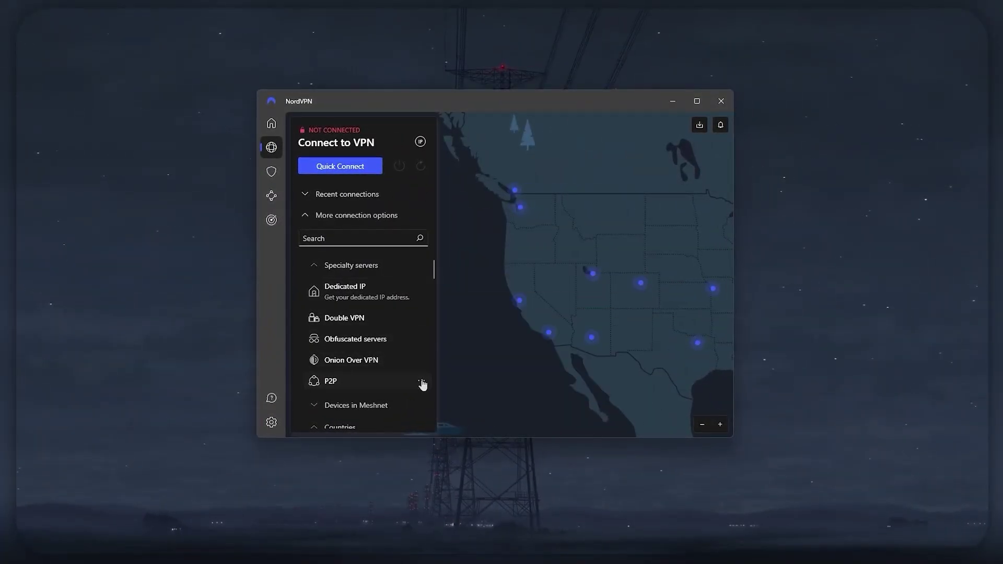
scroll(418, 365, down, 2)
scroll(408, 339, down, 15)
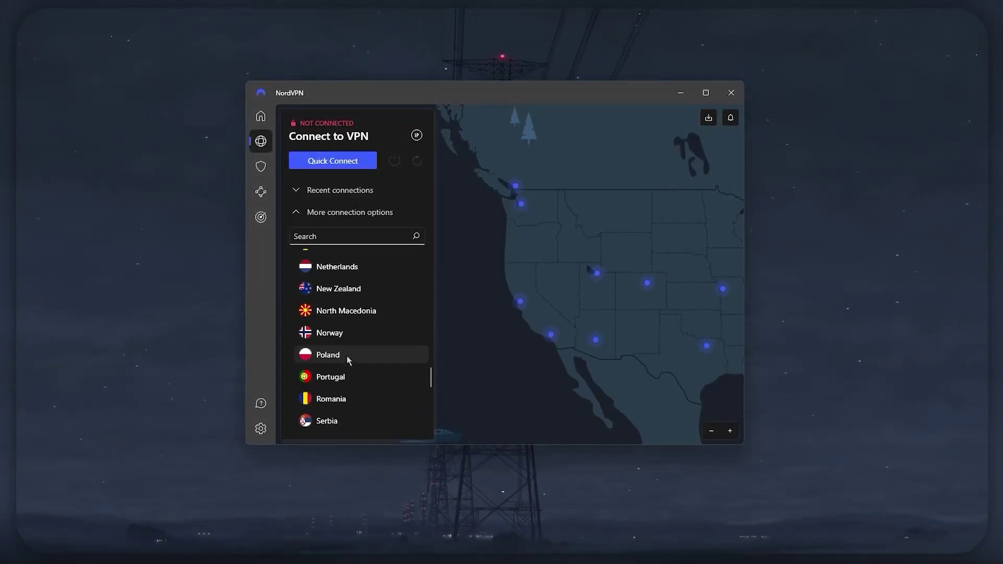
scroll(349, 361, down, 5)
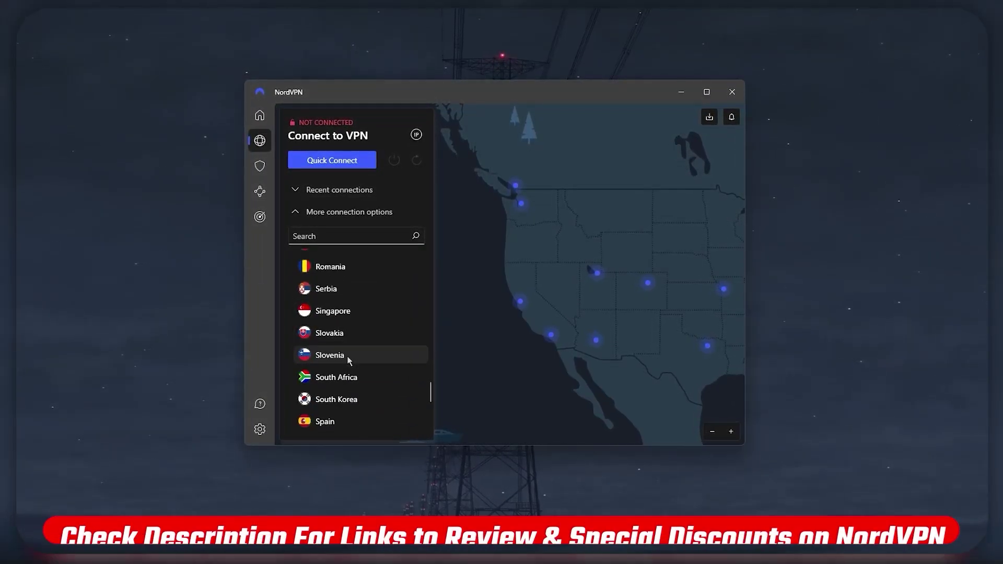
Switch between the Threat Protection and Meshnet pages, finishing on Dark Web Monitor
click(262, 163)
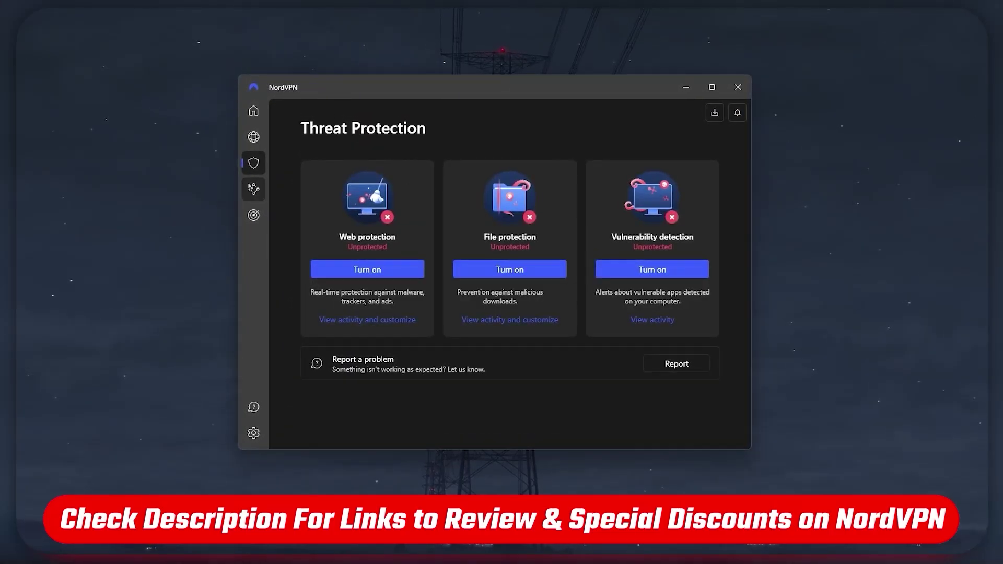
click(253, 188)
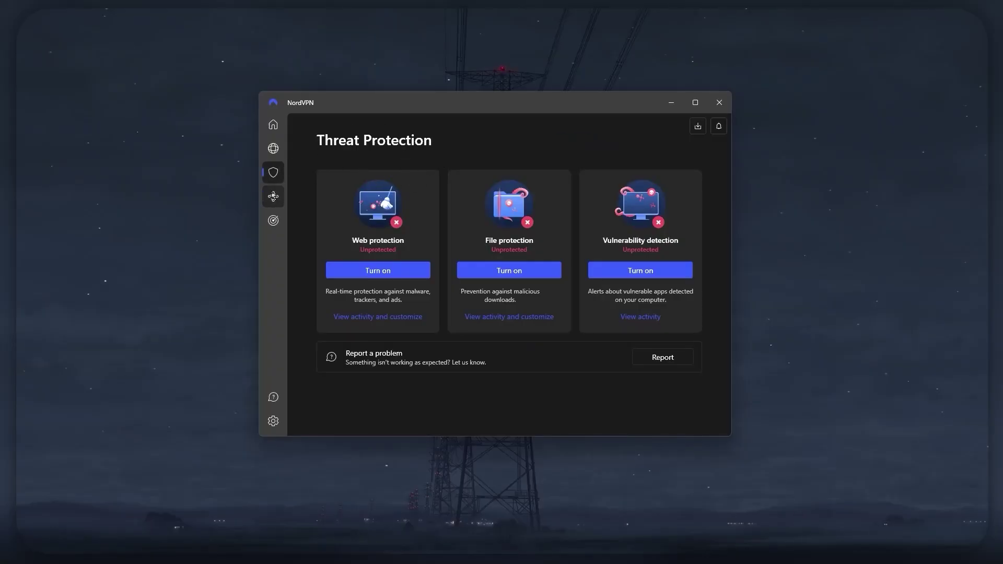
click(272, 196)
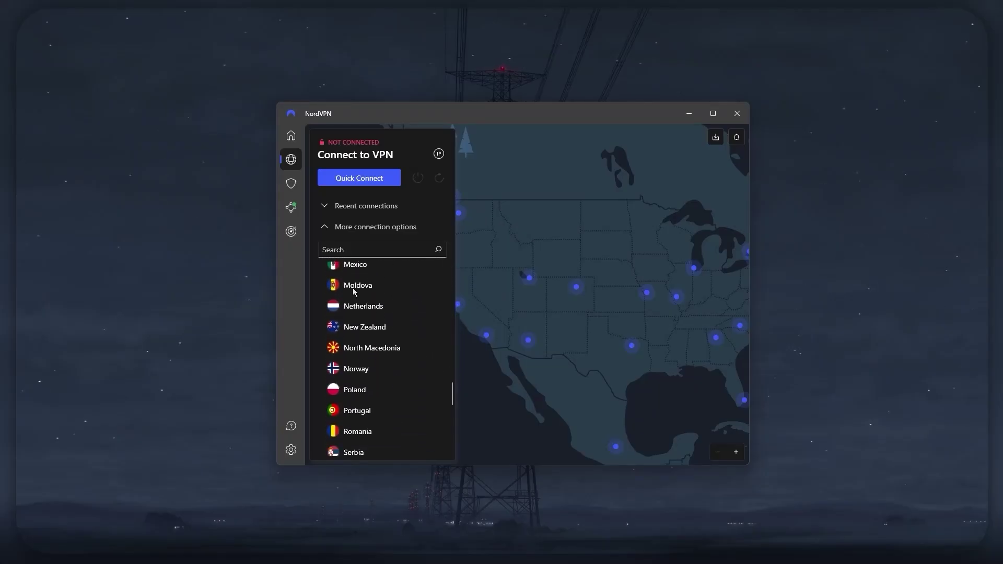
click(291, 185)
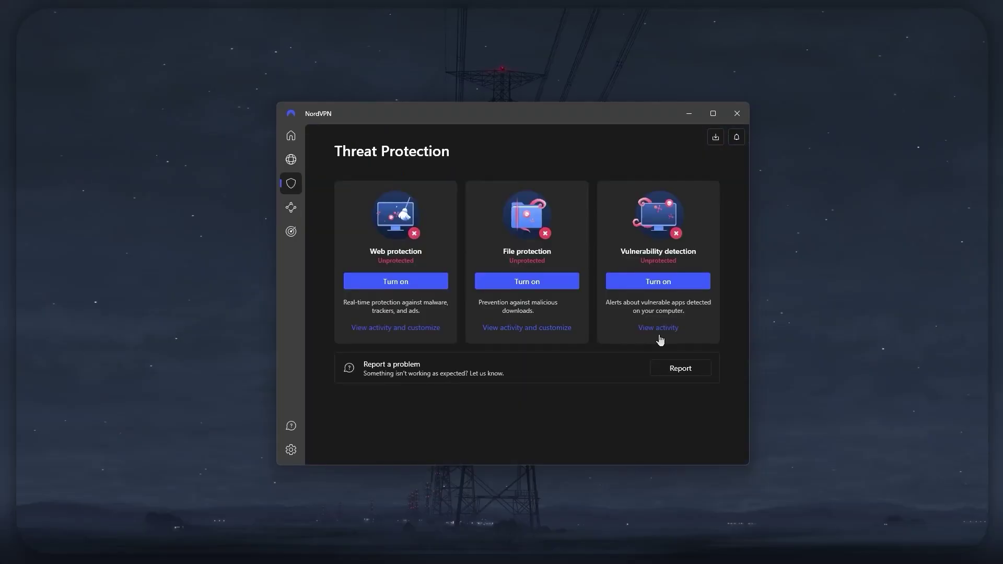
click(292, 211)
click(291, 232)
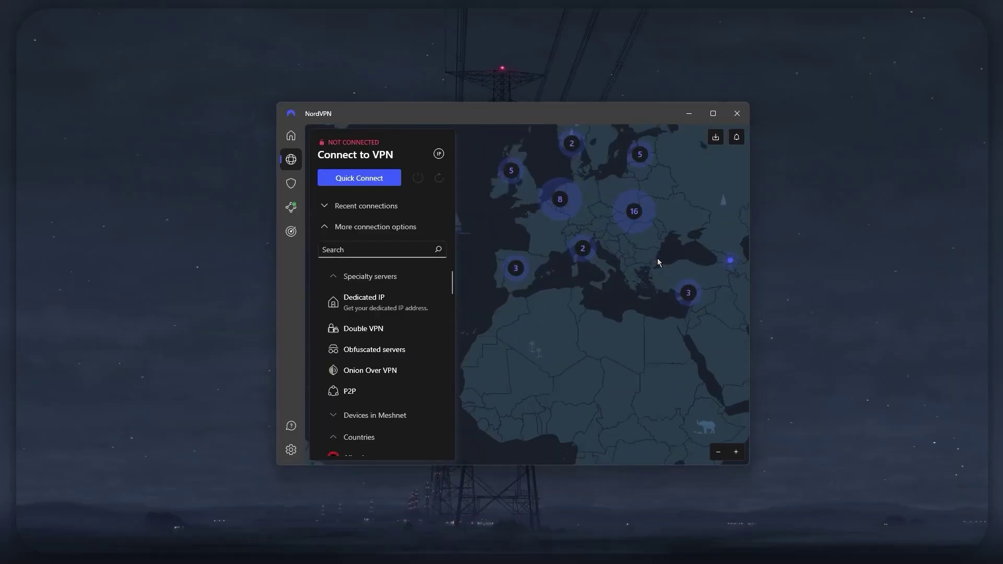
Pan the map over Western Europe and pick Germany in the Countries list to connect
scroll(657, 259, up, 2)
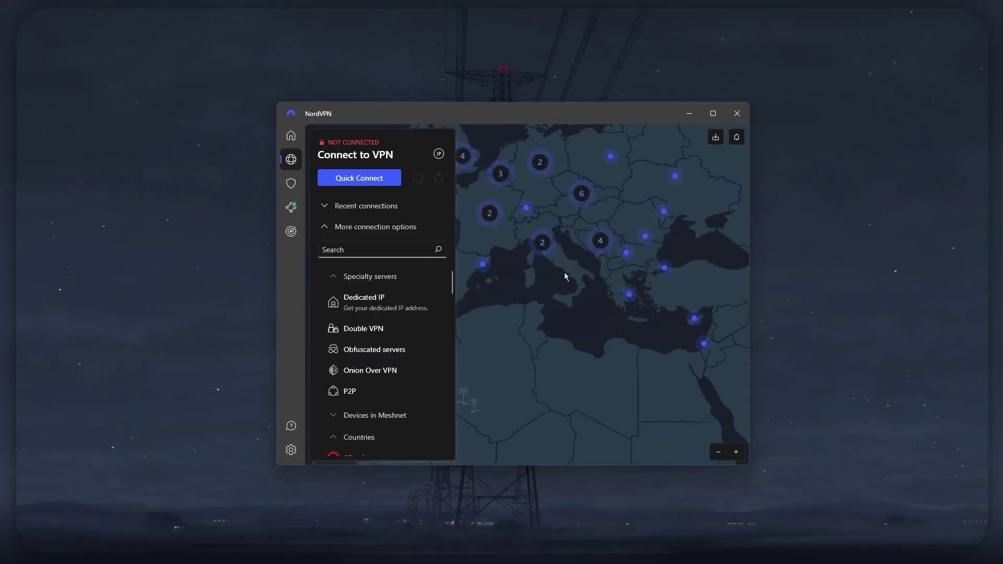
drag(565, 276, 582, 293)
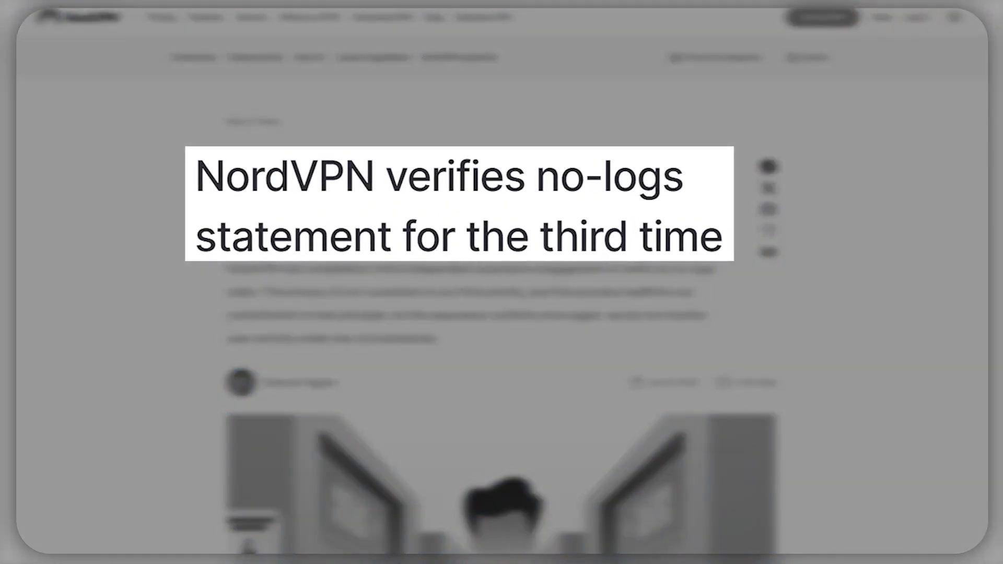
scroll(501, 282, down, 2)
scroll(501, 282, down, 10)
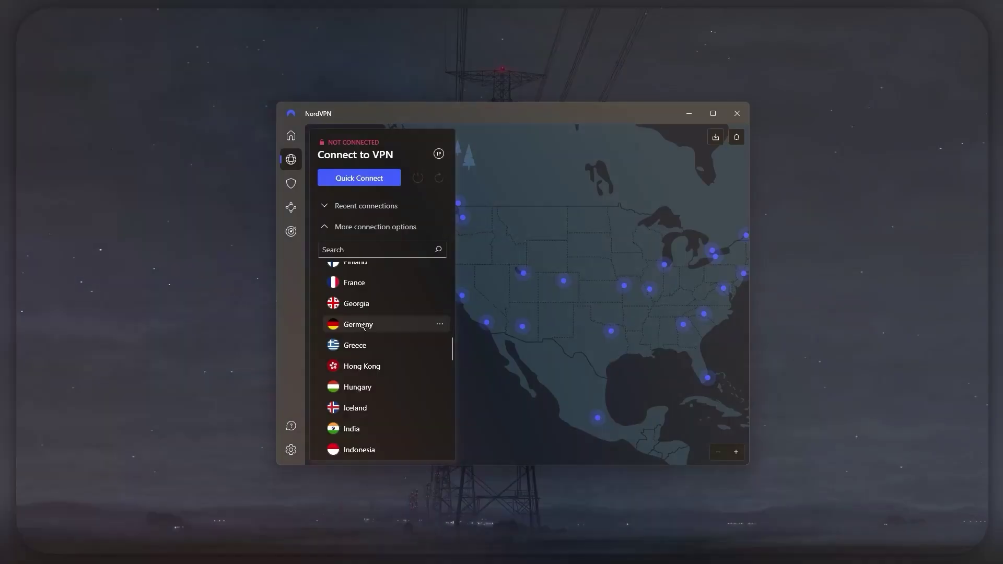
click(361, 324)
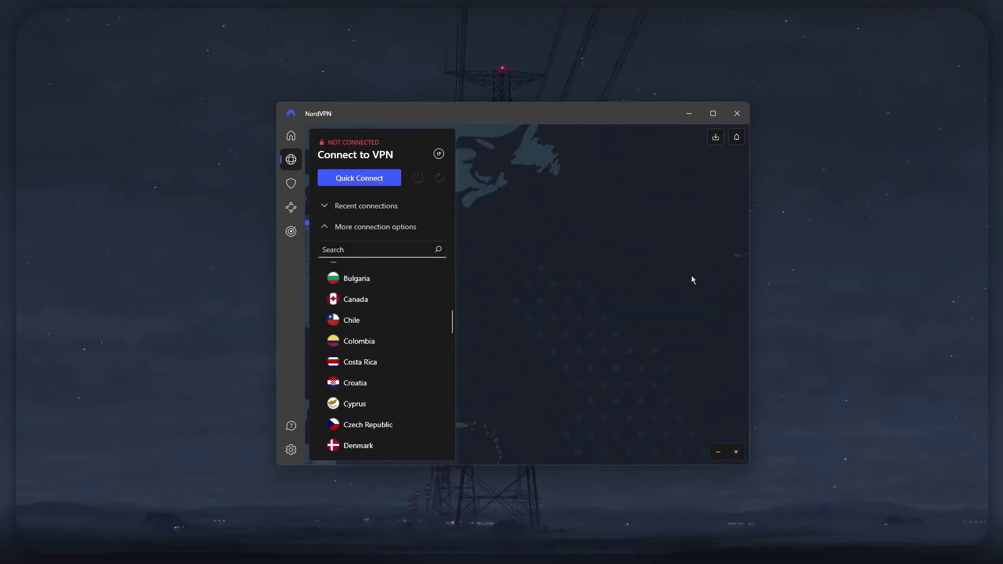
Try the Los Angeles pin, zoom into the Europe and Germany/Benelux clusters, then centre on London
mouse_move(592, 270)
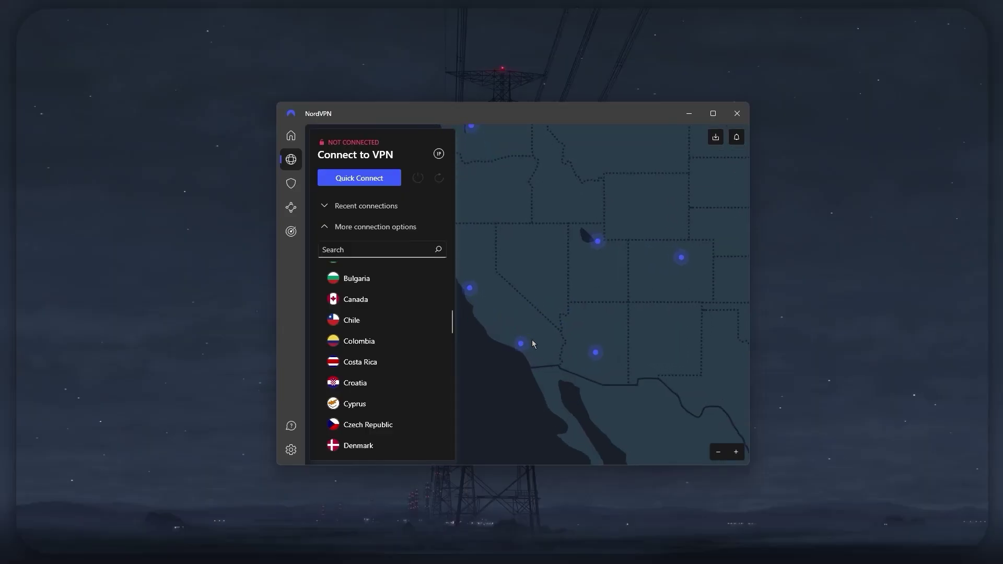
click(523, 346)
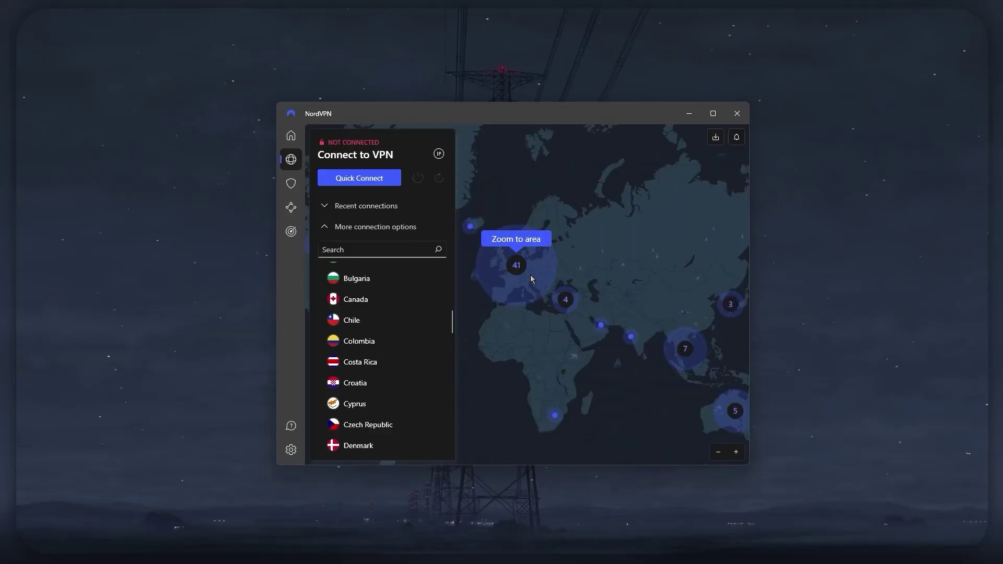
click(529, 274)
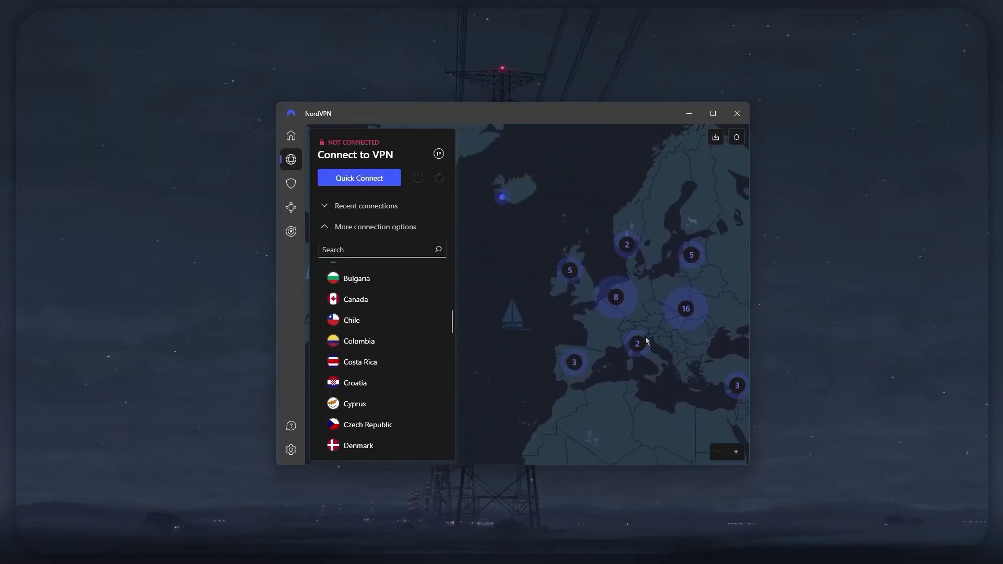
click(629, 308)
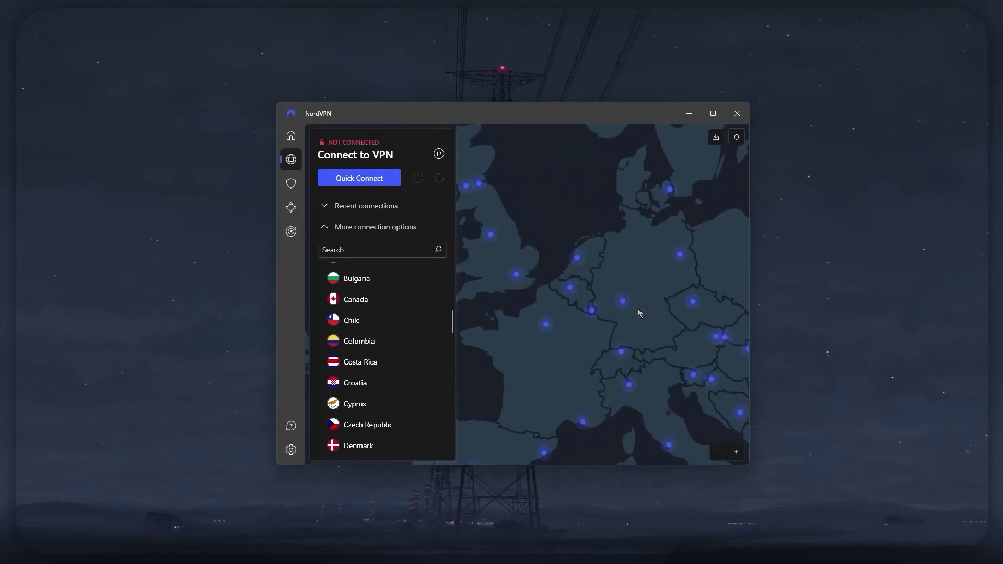
mouse_move(591, 311)
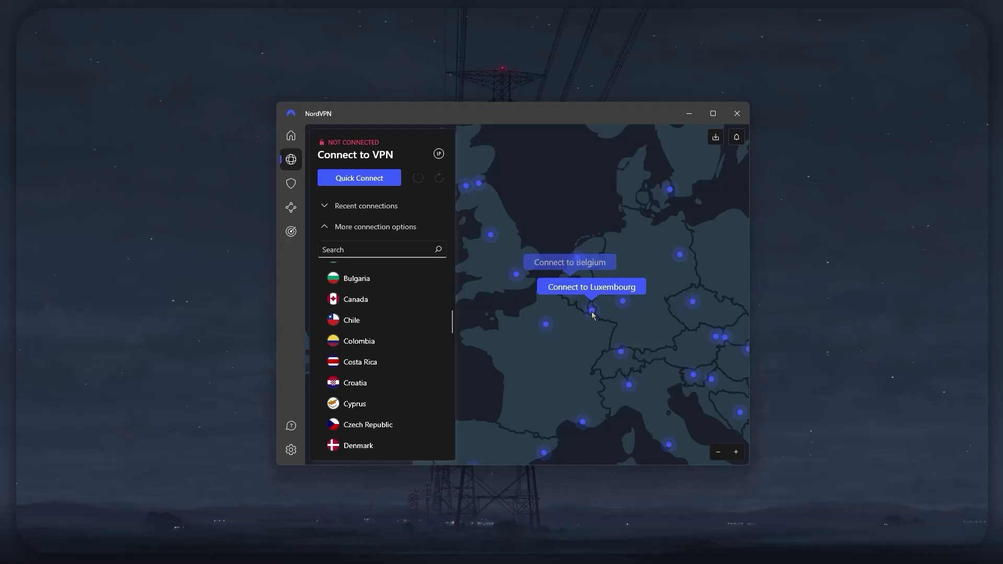
mouse_move(548, 322)
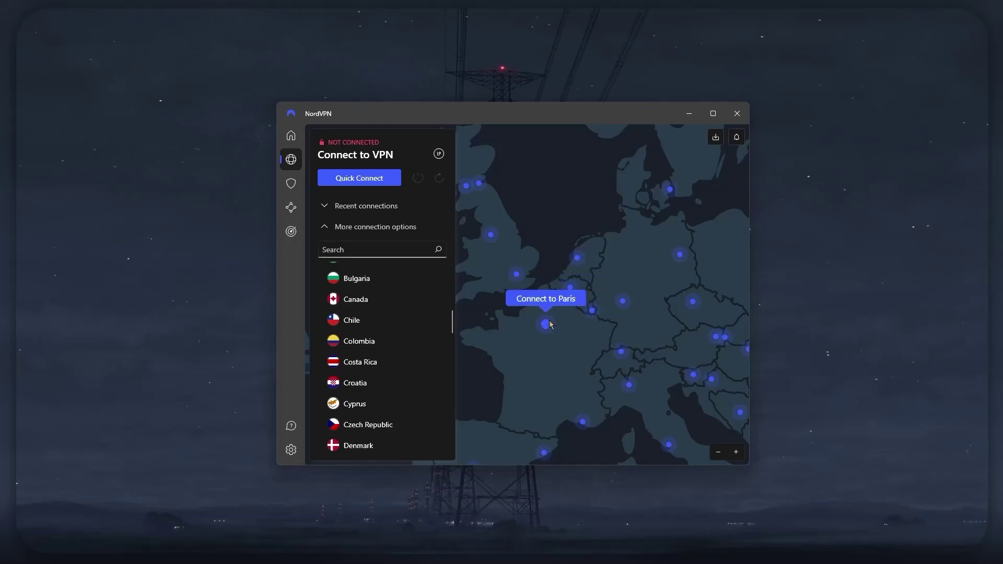
click(524, 280)
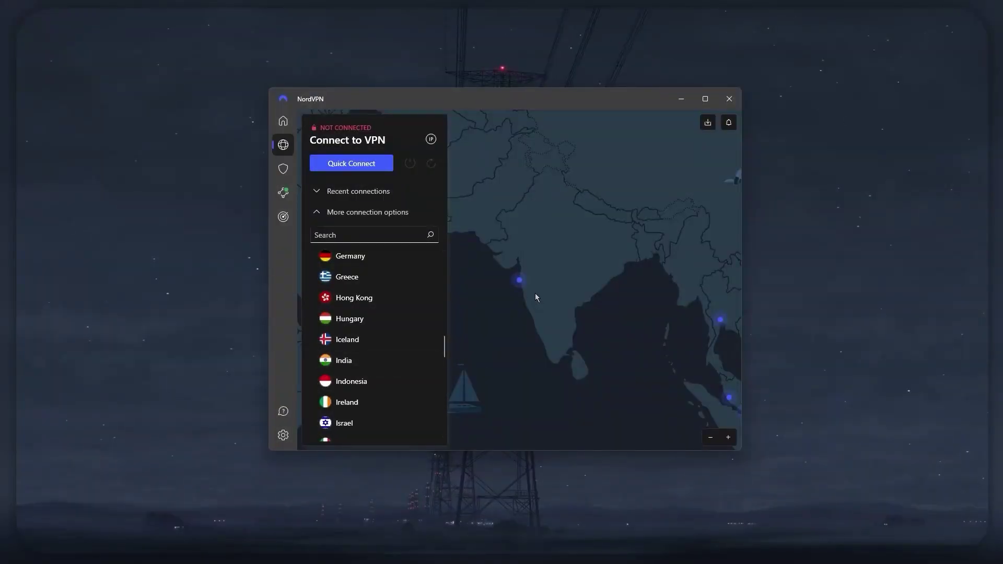
Zoom the map in on India and click its pin to connect to India #148
scroll(520, 283, up, 3)
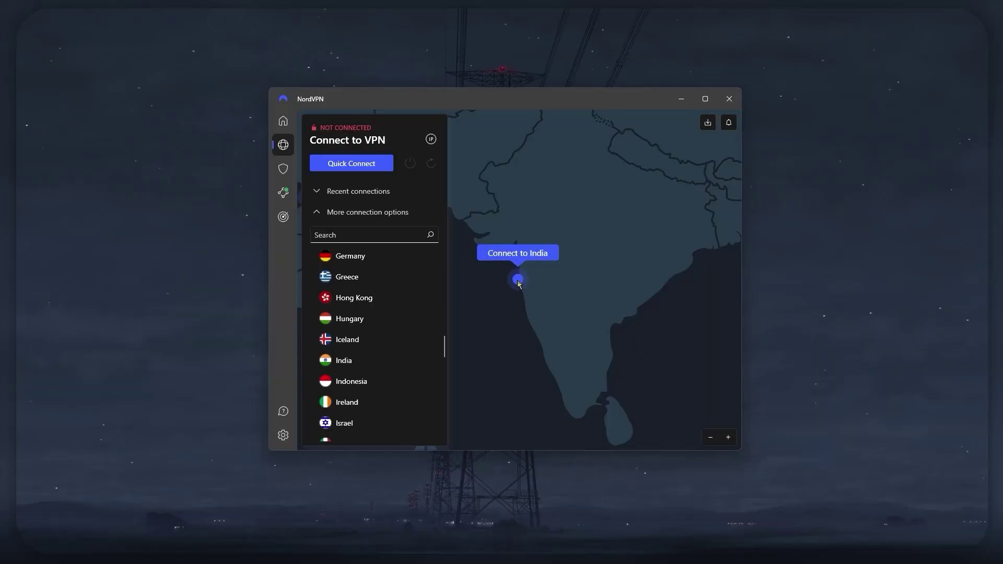
click(518, 280)
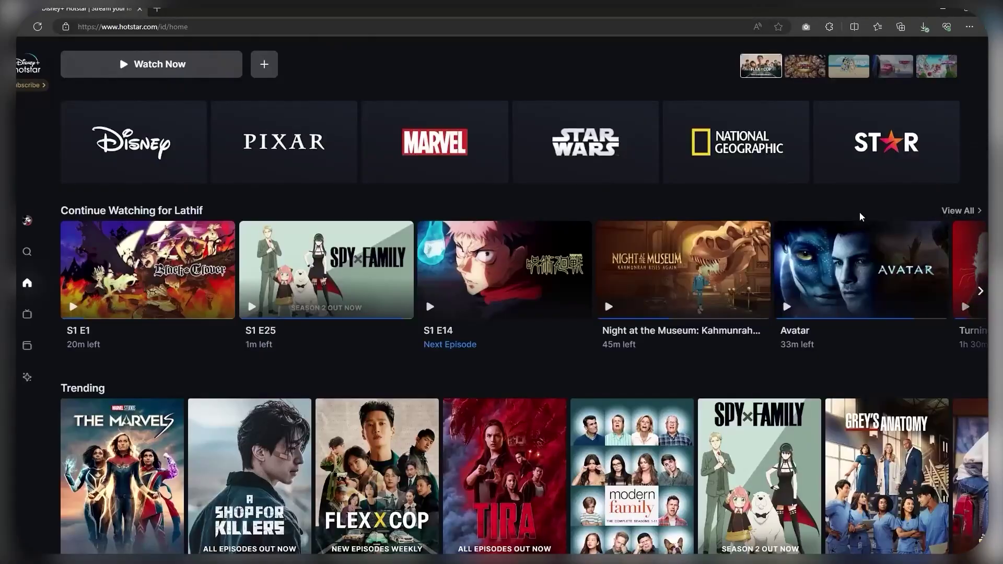
scroll(861, 218, down, 5)
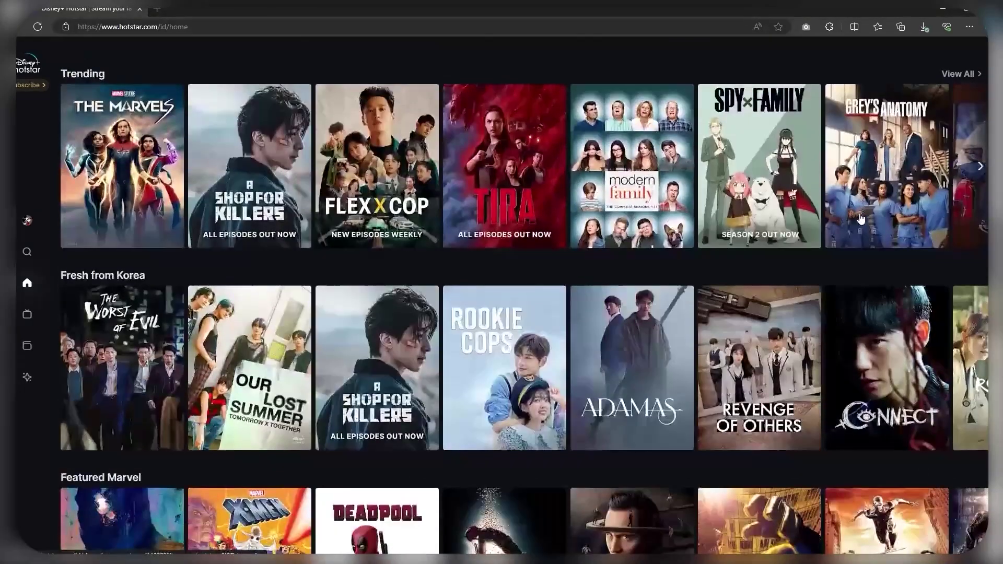
scroll(861, 219, down, 5)
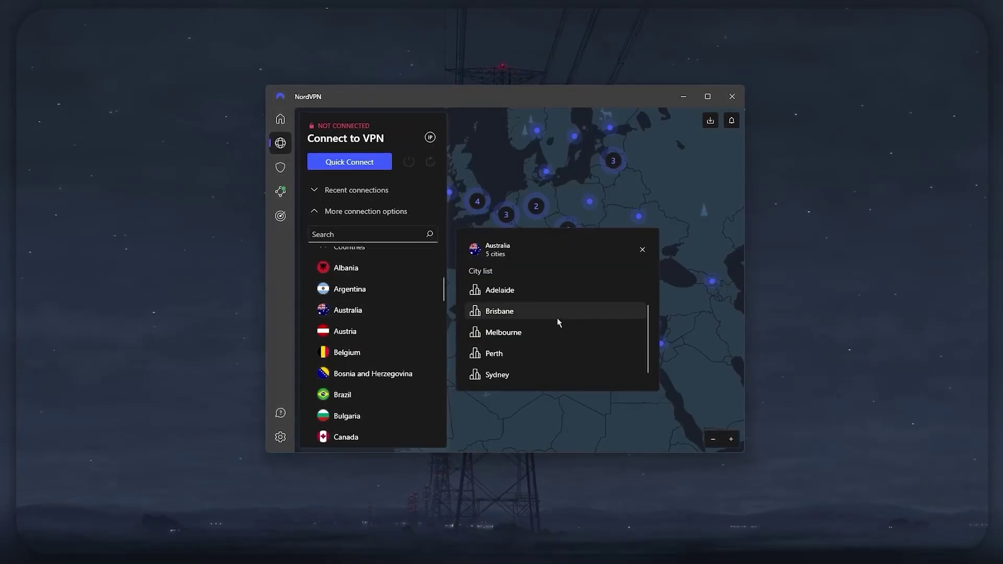
Open Canada's city list from the Countries list, then bring up France's cities
scroll(398, 330, down, 2)
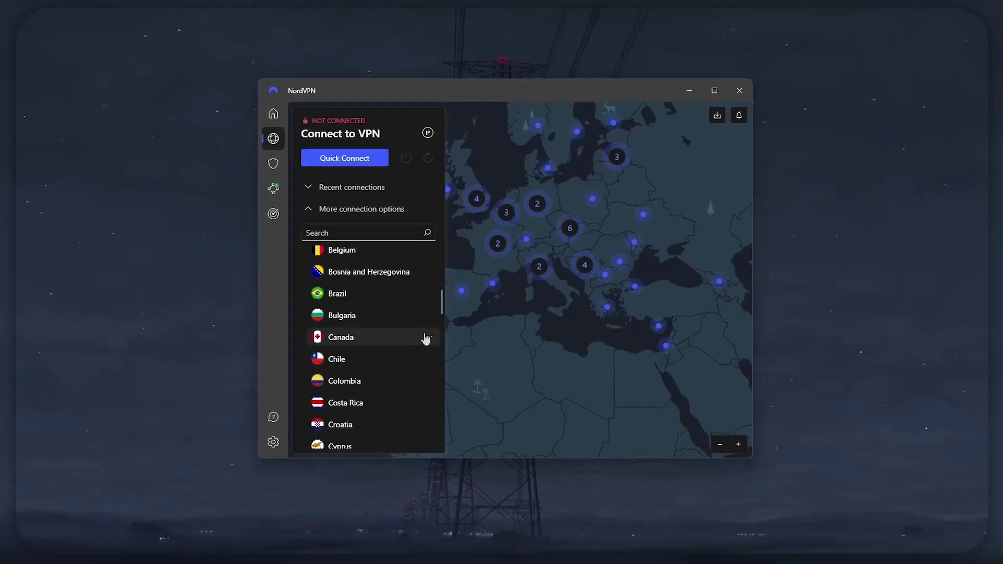
click(426, 336)
scroll(431, 351, down, 5)
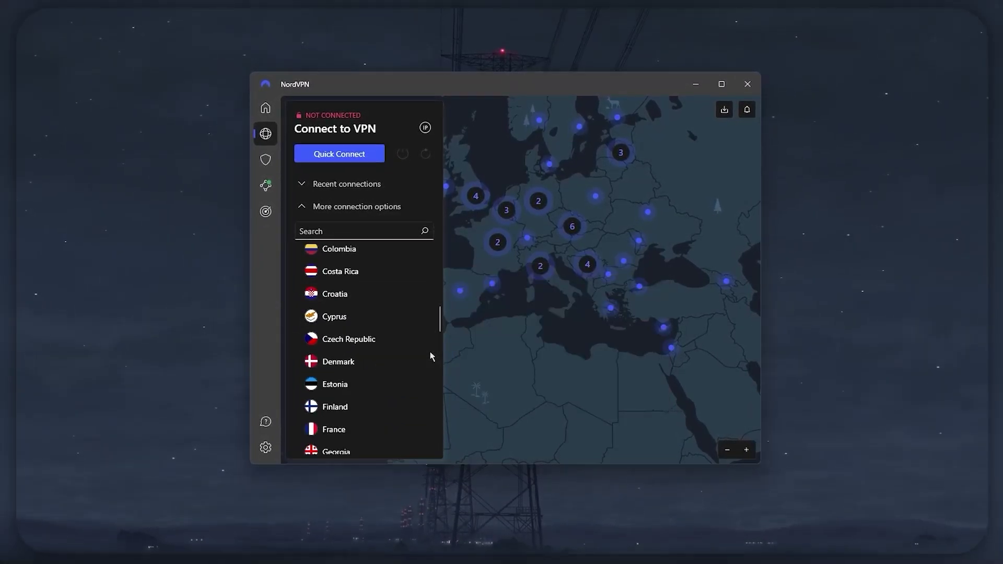
scroll(429, 347, up, 1)
click(431, 348)
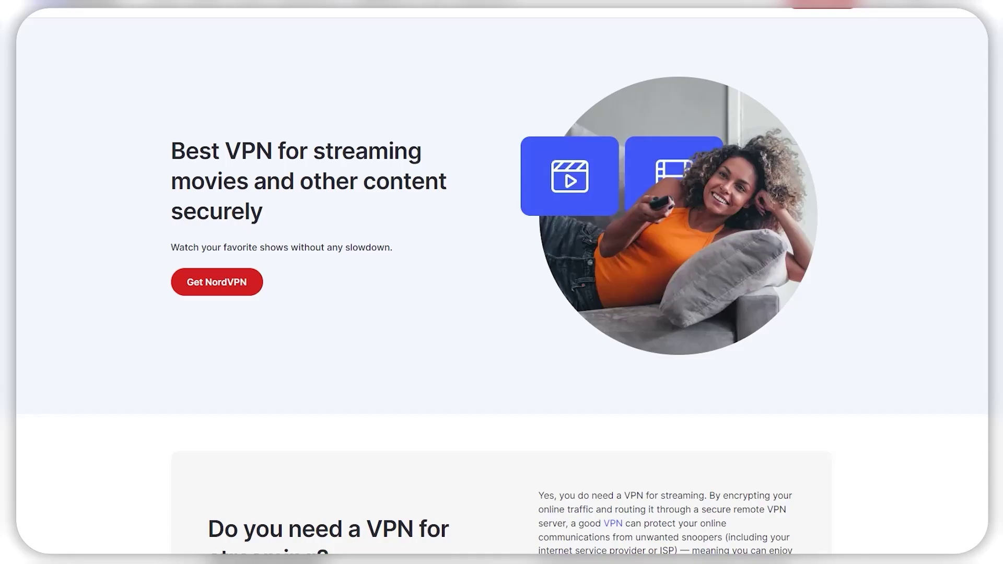
Cycle through the Hulu, Prime Video and Sony LIV streaming tabs
scroll(502, 282, down, 3)
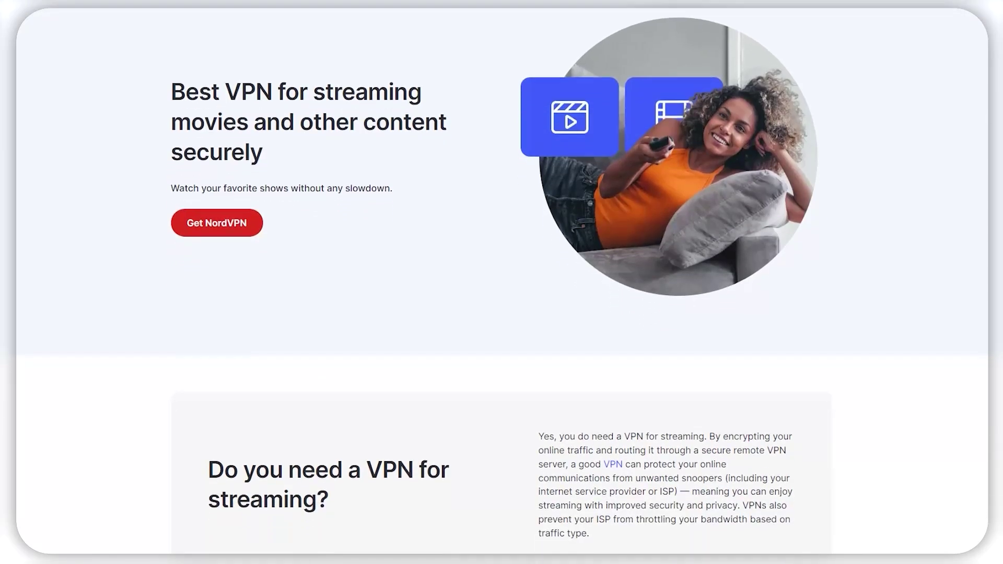
scroll(501, 282, down, 5)
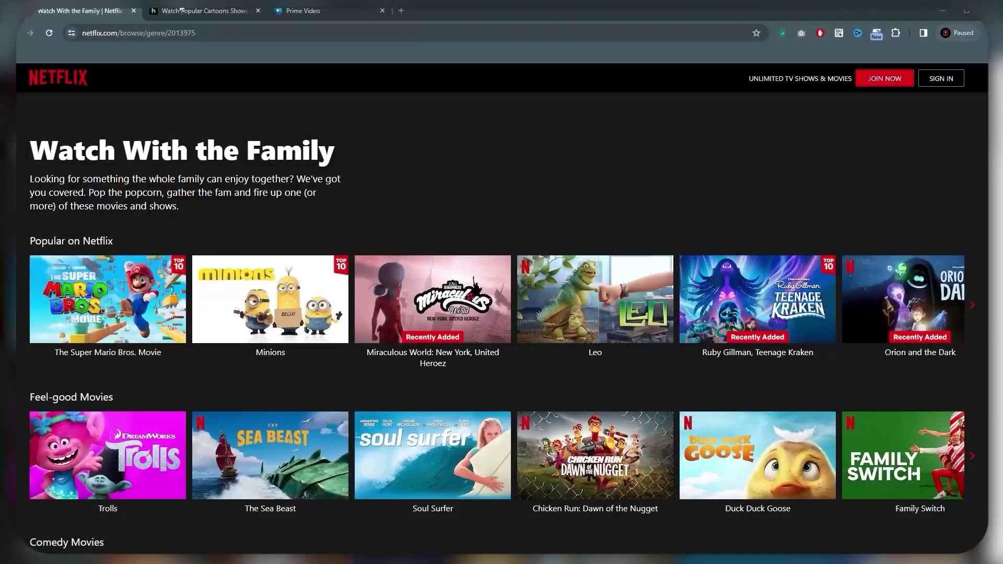
click(201, 11)
click(309, 12)
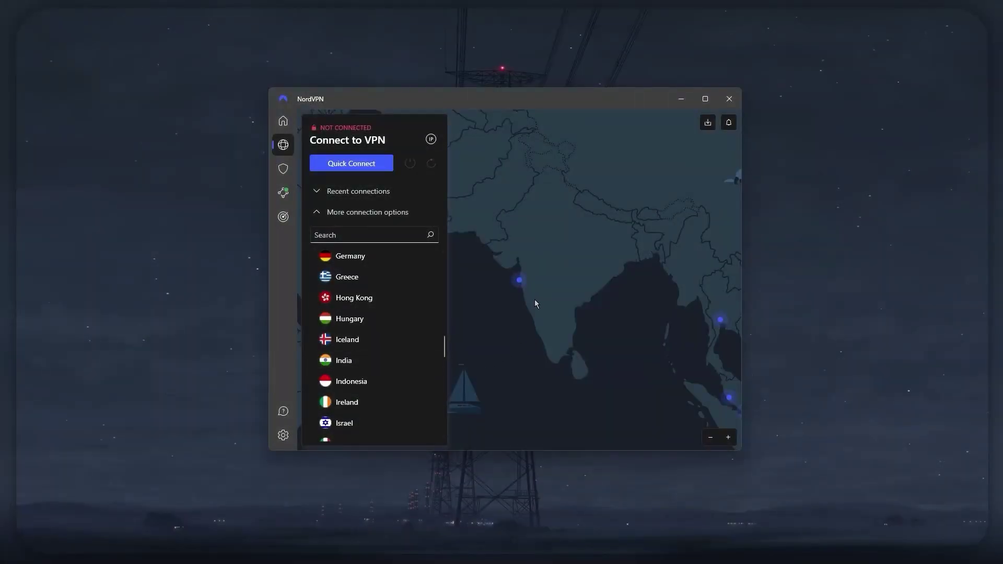
scroll(521, 281, up, 3)
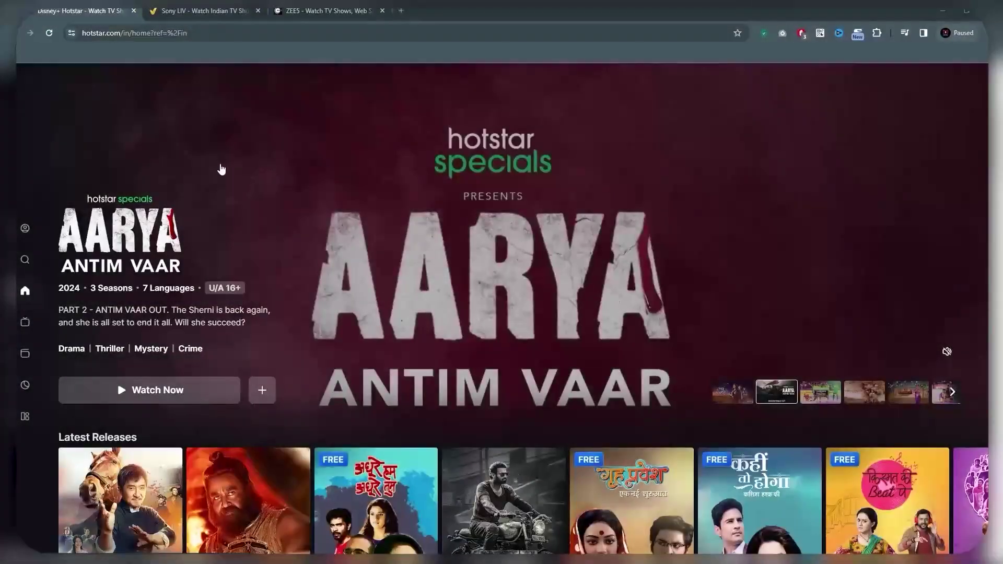
key(ctrl+Tab)
key(ctrl+Tab)
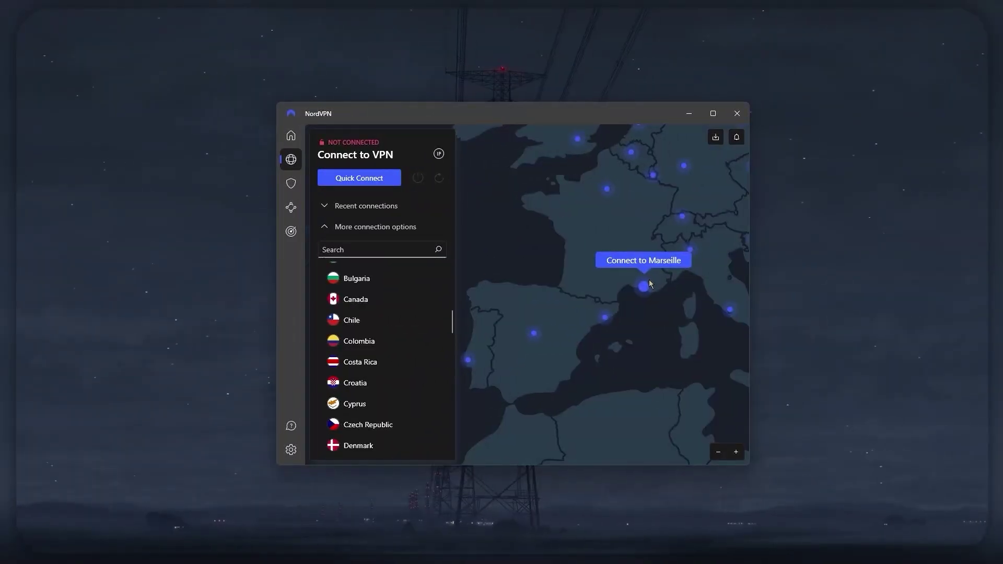
Pan the map from France toward central Europe
drag(688, 288, 525, 321)
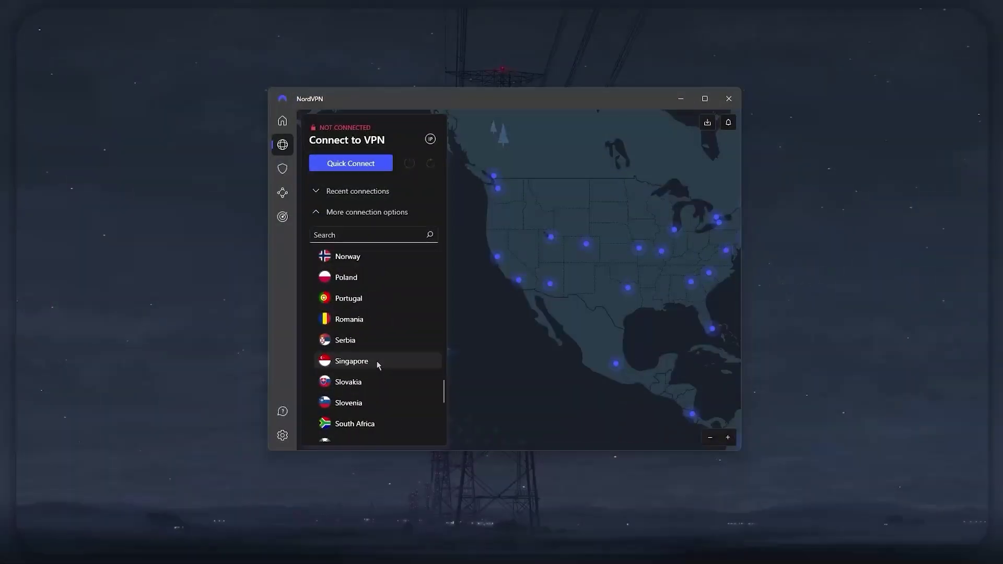
Start connecting to Singapore, view the VPN protocol choices, and expand the specialty servers list
click(377, 363)
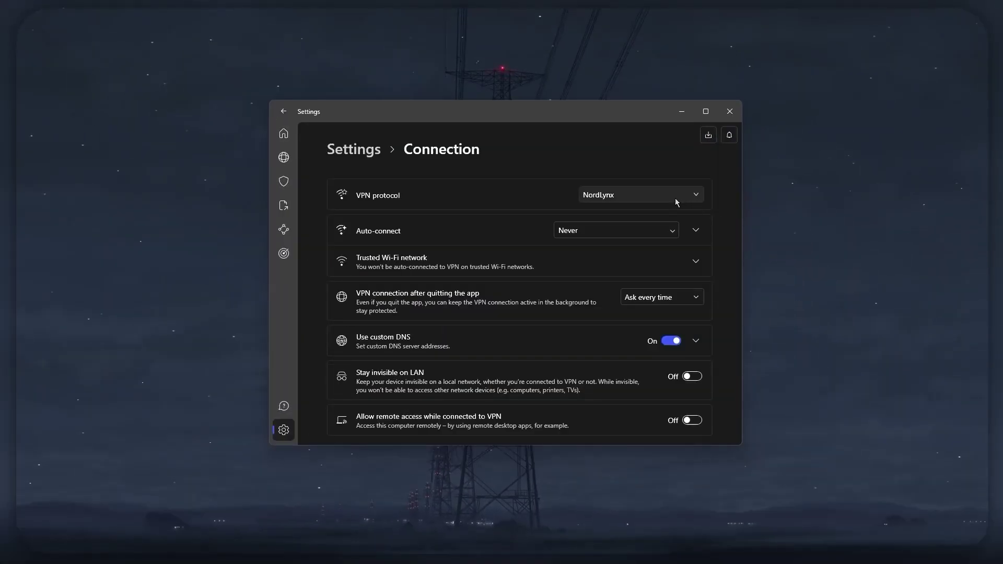
click(675, 197)
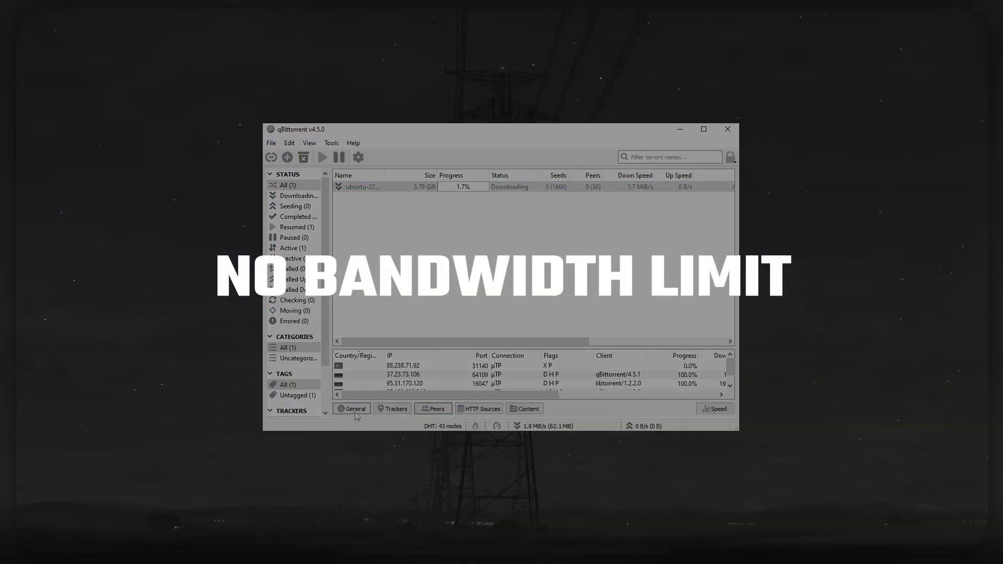
click(353, 409)
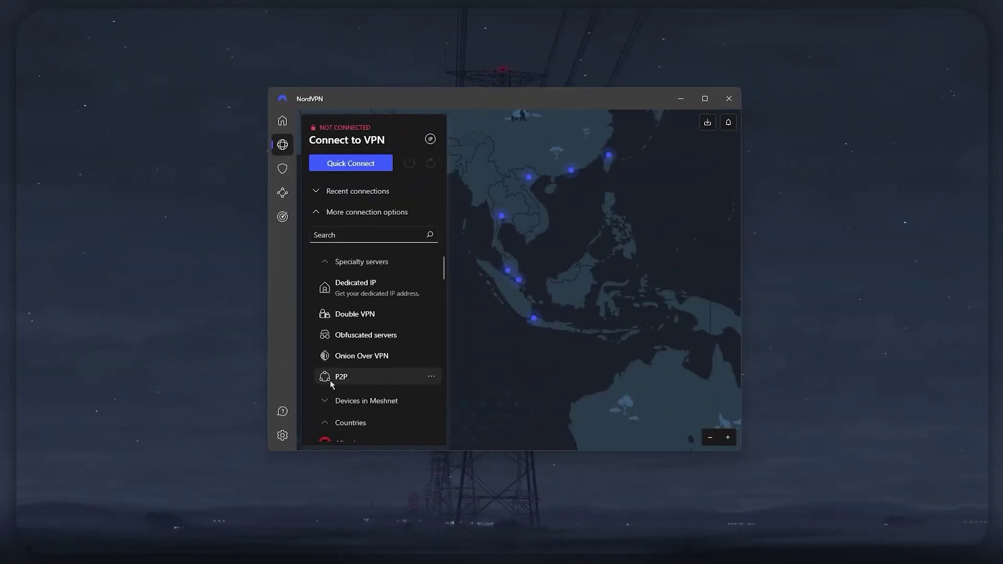
click(430, 378)
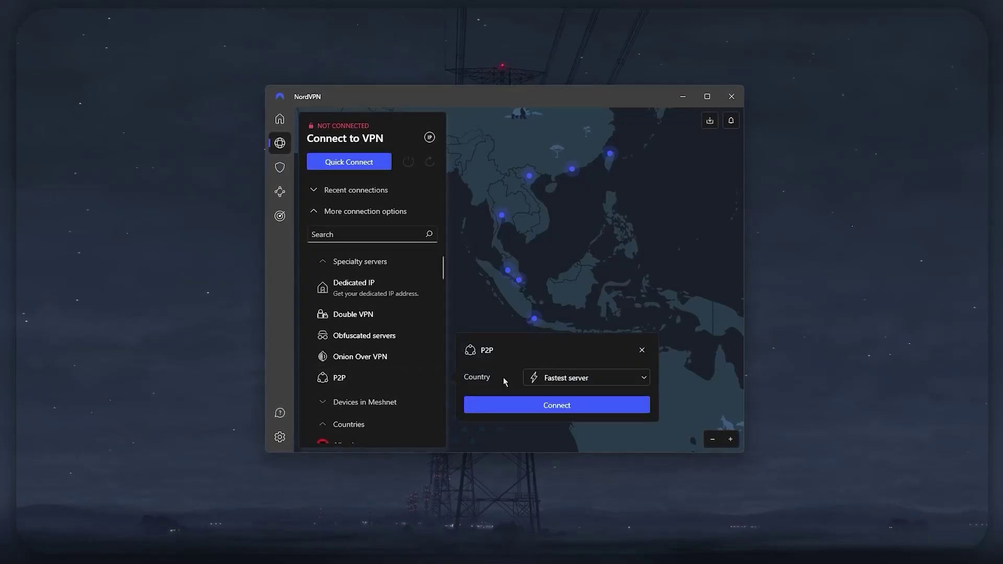
click(640, 381)
scroll(579, 434, down, 10)
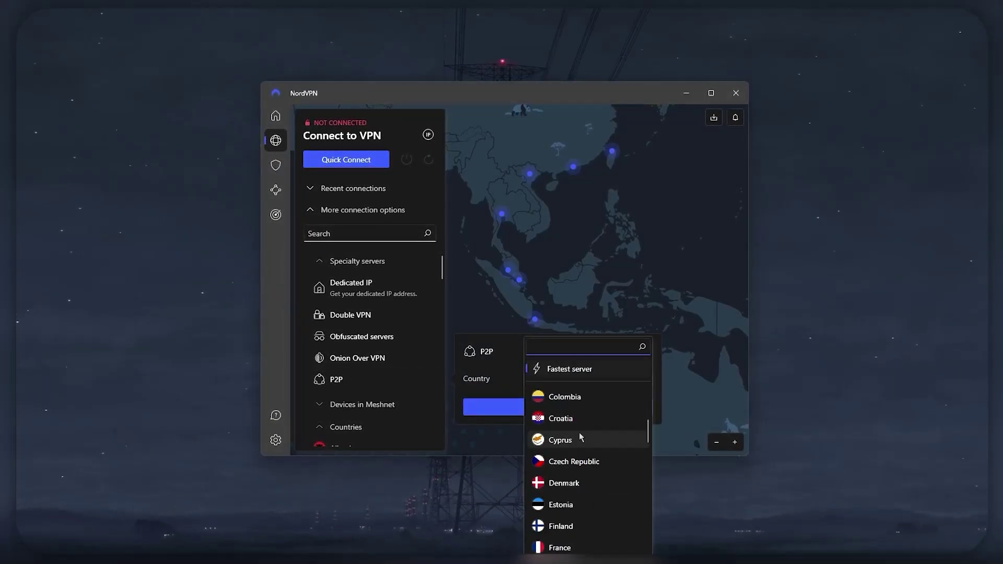
scroll(580, 440, up, 10)
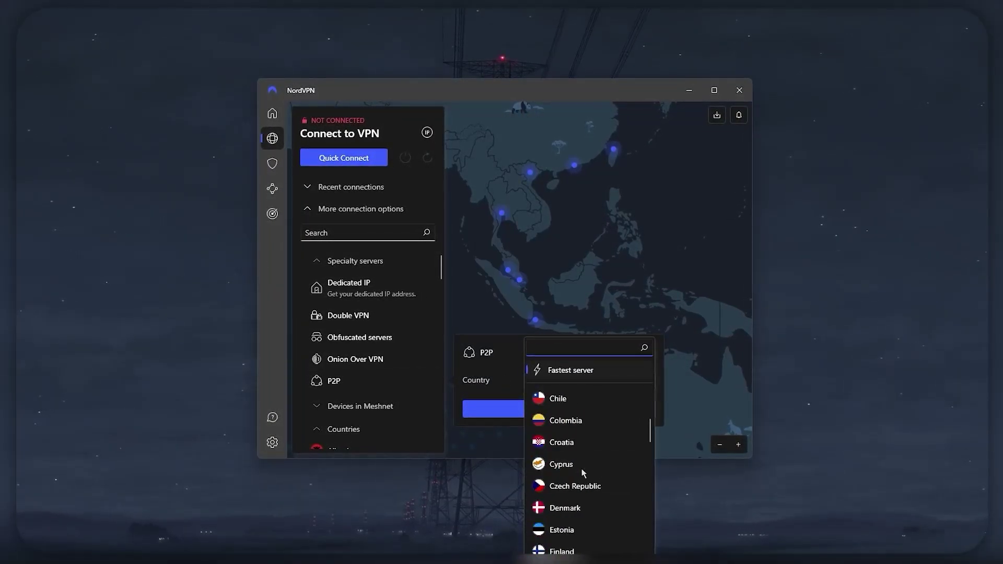
click(334, 379)
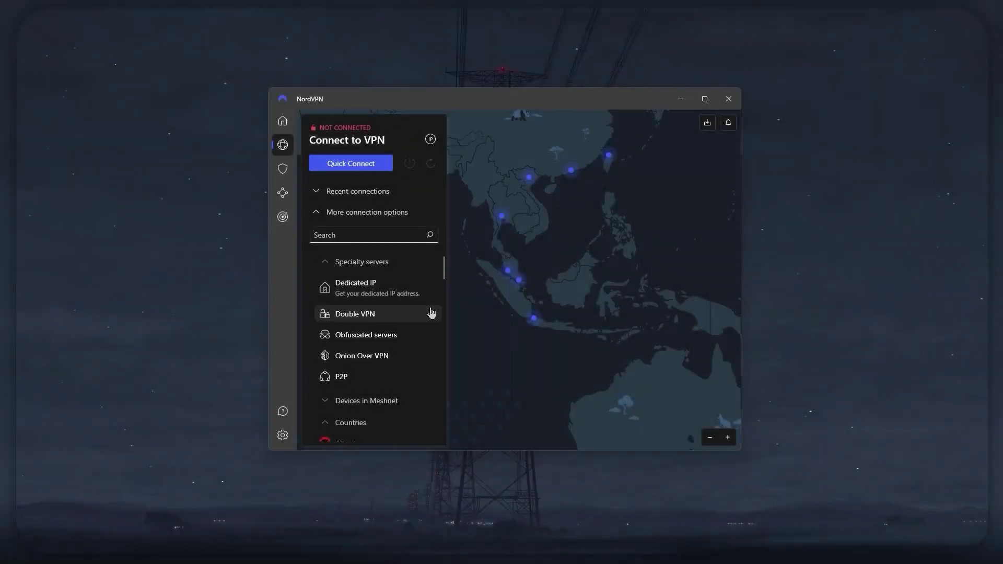
Open the Double VPN options and browse its Country dropdown
click(432, 314)
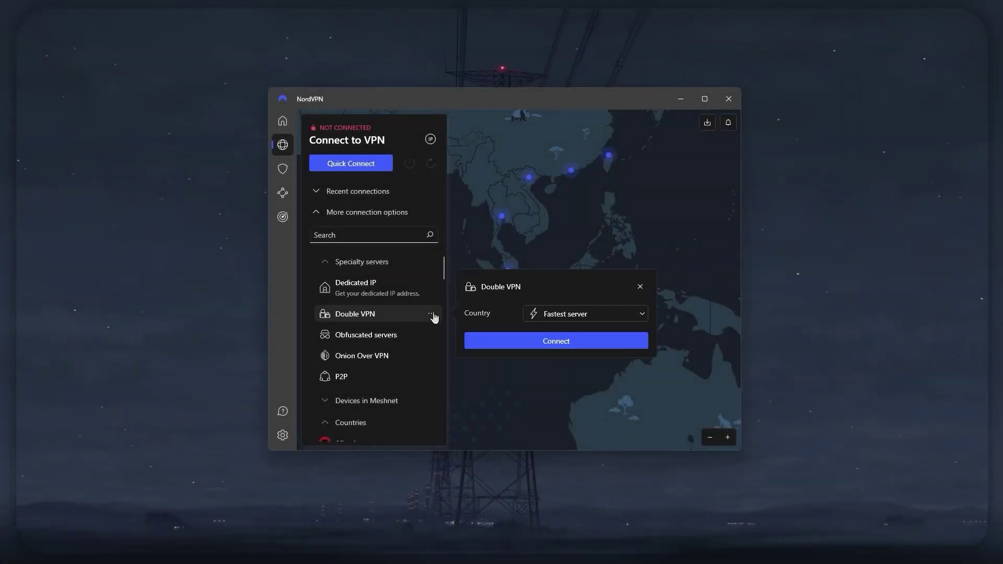
click(569, 317)
scroll(574, 376, down, 1)
scroll(574, 377, up, 1)
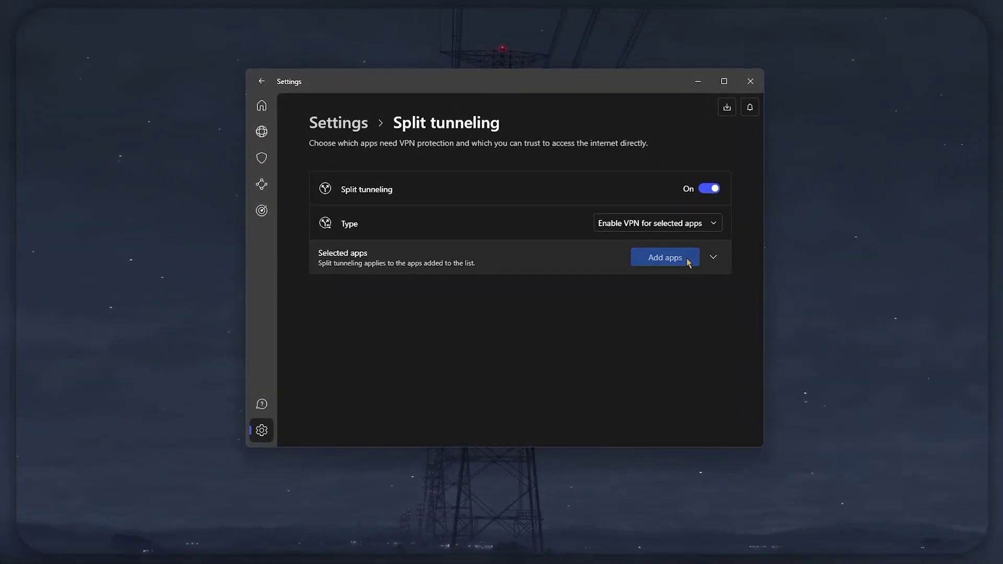
Expand Selected apps to show BitTorrent in the split tunneling list
click(713, 258)
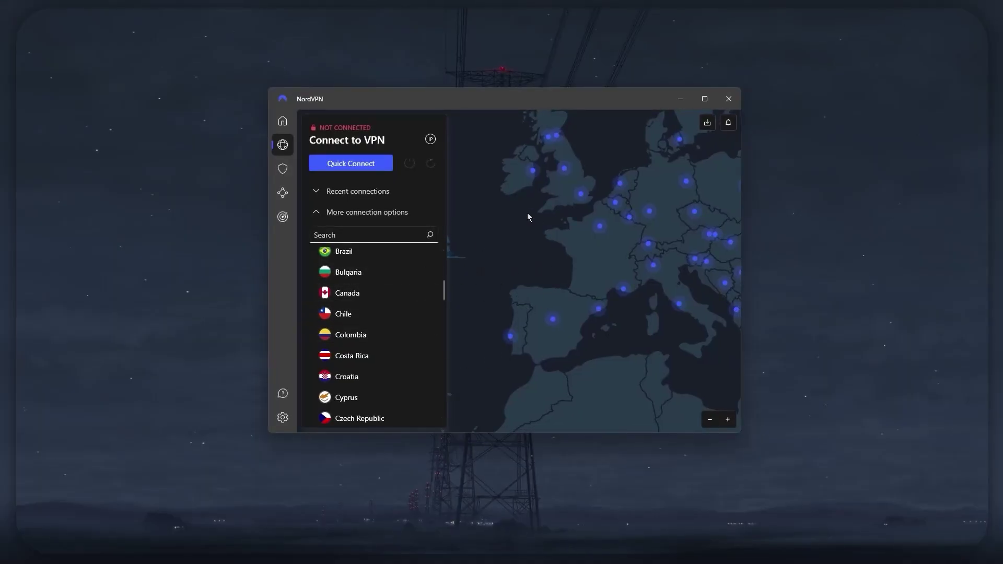
Open Threat Protection from the sidebar to view its web, file and vulnerability protection features
click(284, 169)
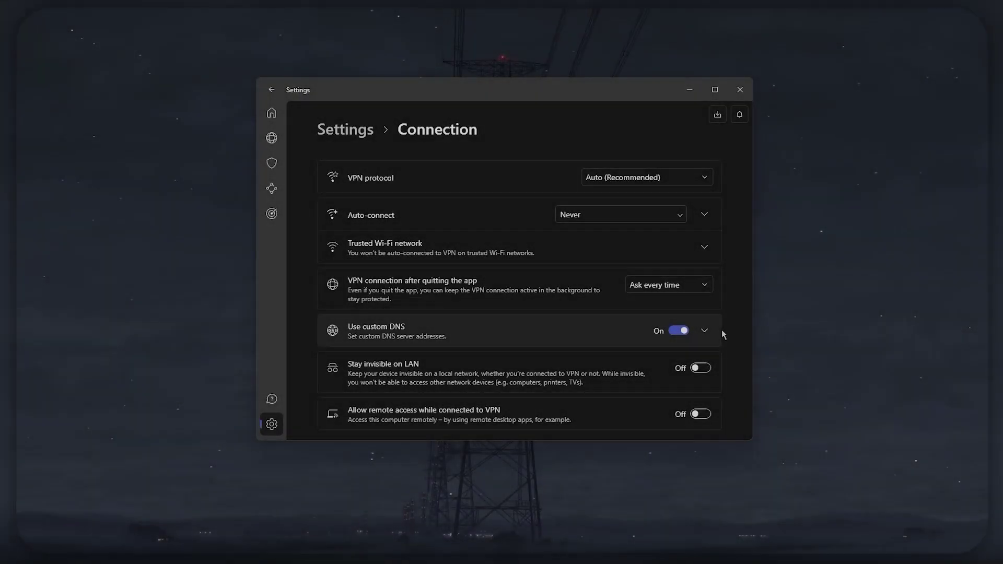
Expand Use custom DNS in Connection settings to reveal the DNS server address fields
click(704, 330)
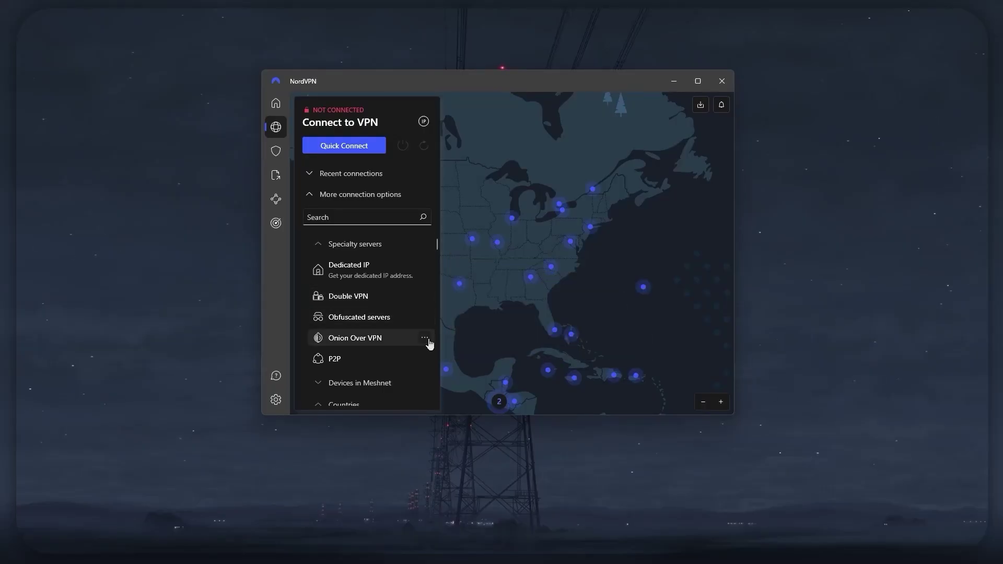
Scroll the server list past Specialty servers to the countries from Bulgaria to Denmark
scroll(387, 352, down, 8)
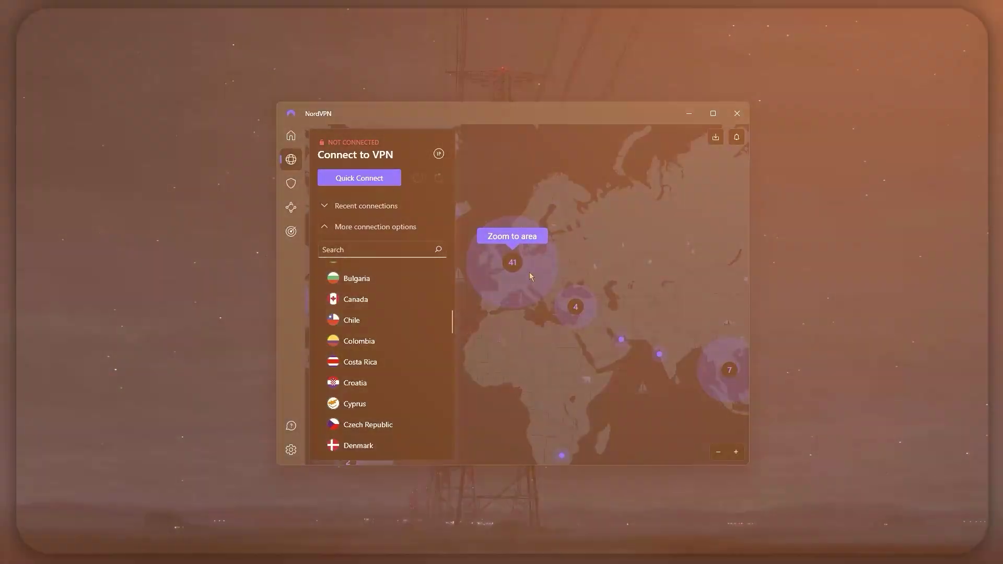
Zoom the server map into central Europe, then pan past the UK down to Barcelona, Spain
click(529, 272)
click(621, 312)
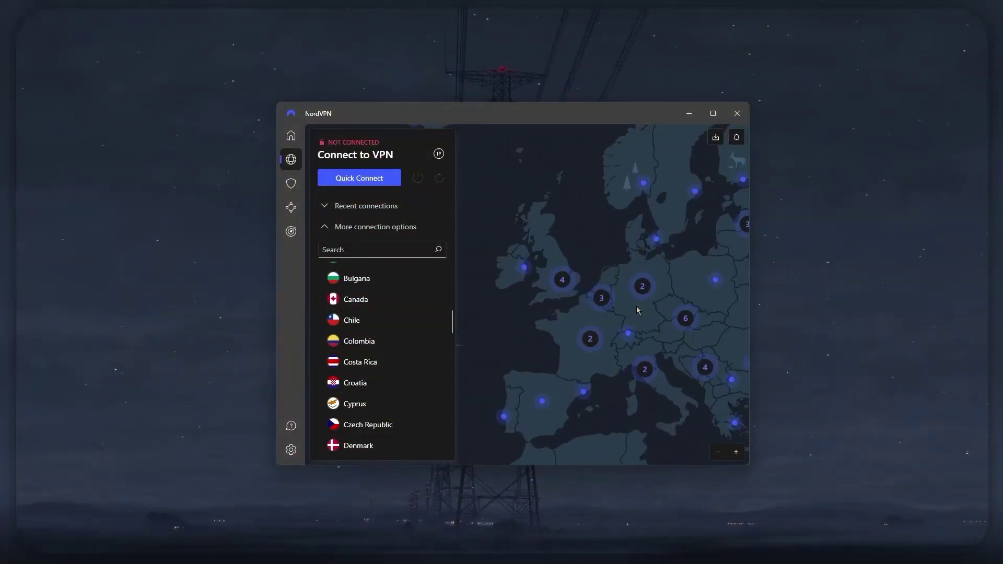
click(637, 306)
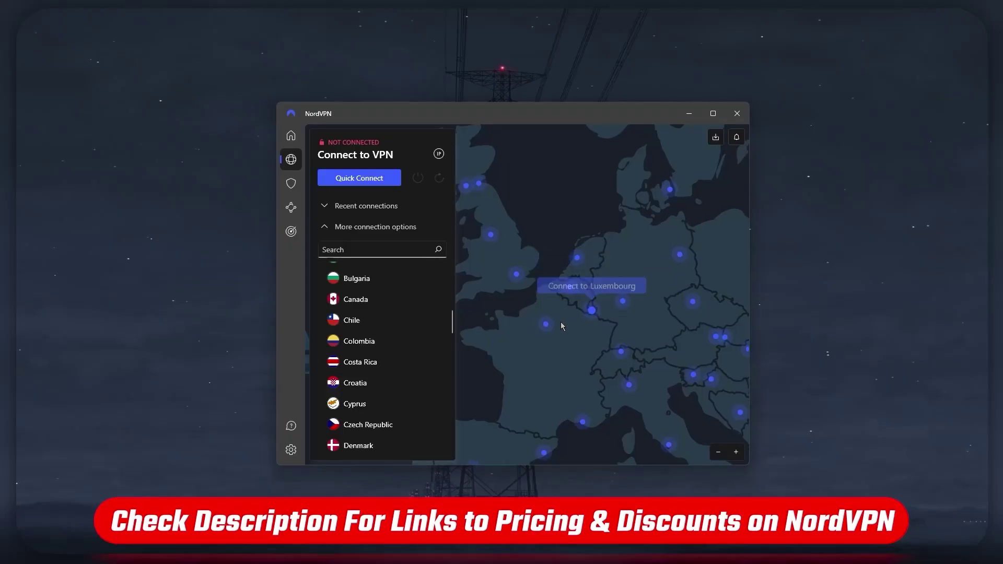
drag(552, 267, 664, 323)
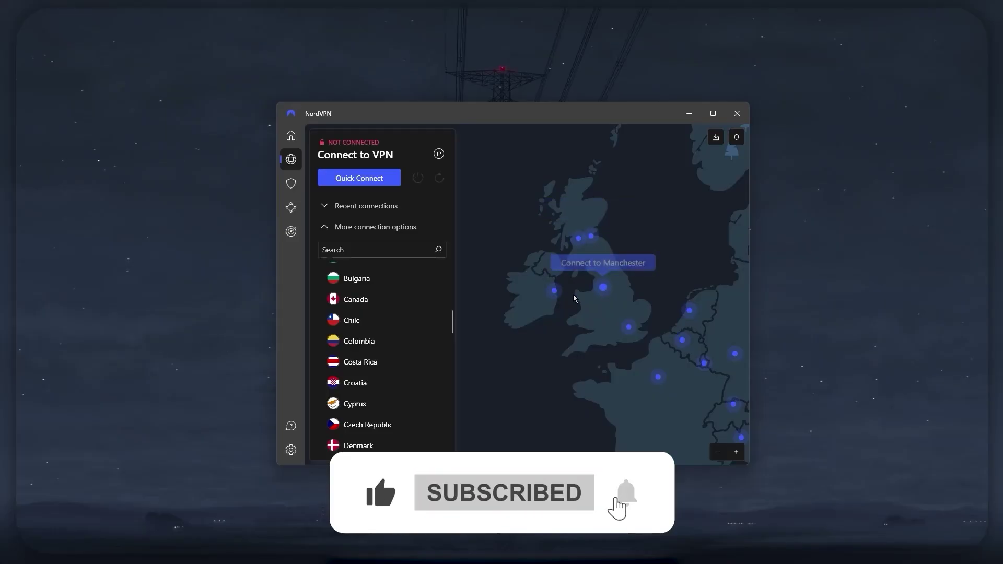
drag(557, 299, 506, 111)
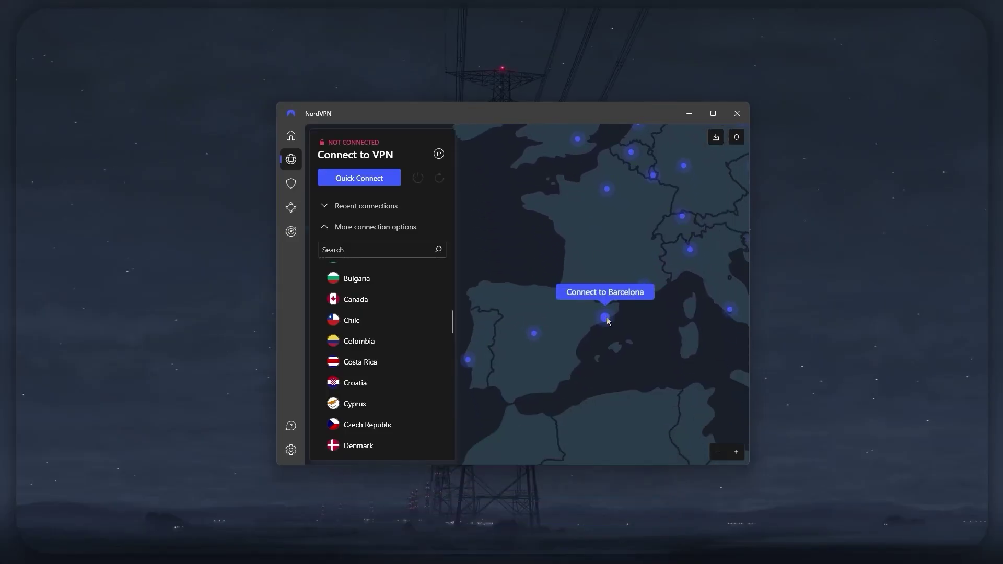